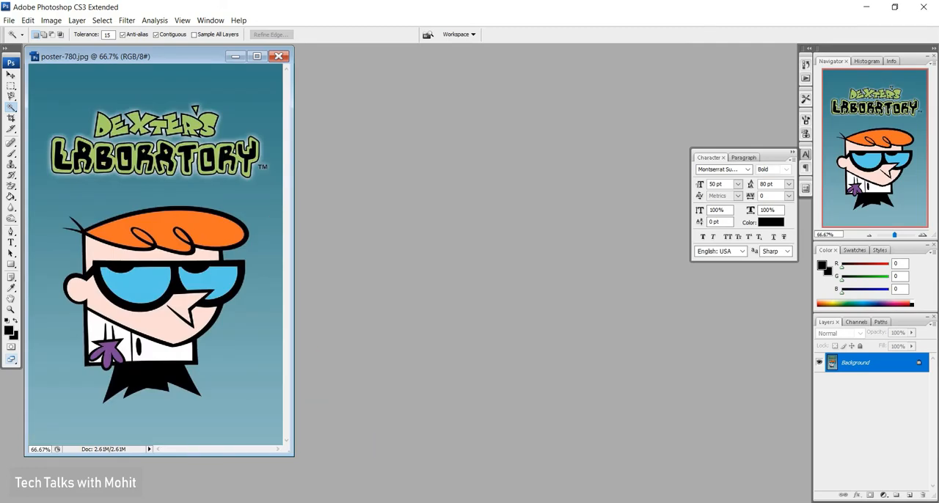
Open the car image 357178 from the Removing background folder in Photoshop alongside the poster.
key("alt+Tab")
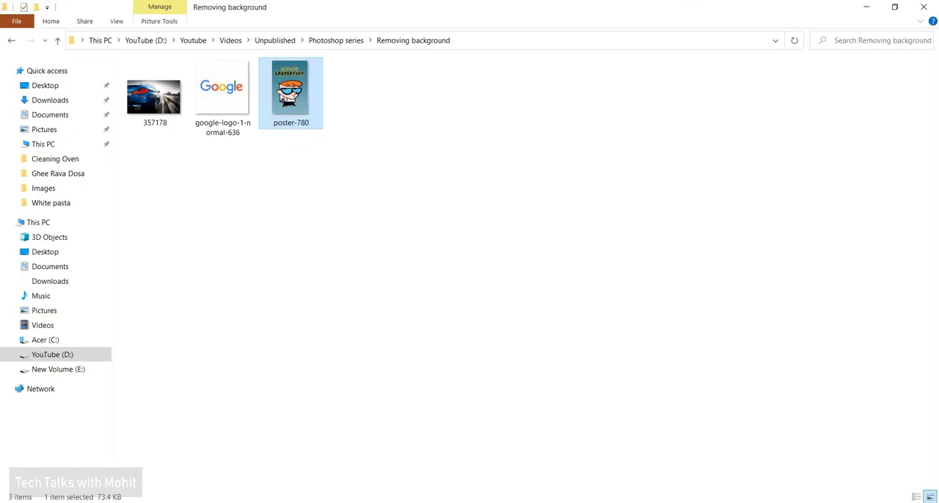
left_click(142, 110)
left_click_drag(142, 111, 427, 290)
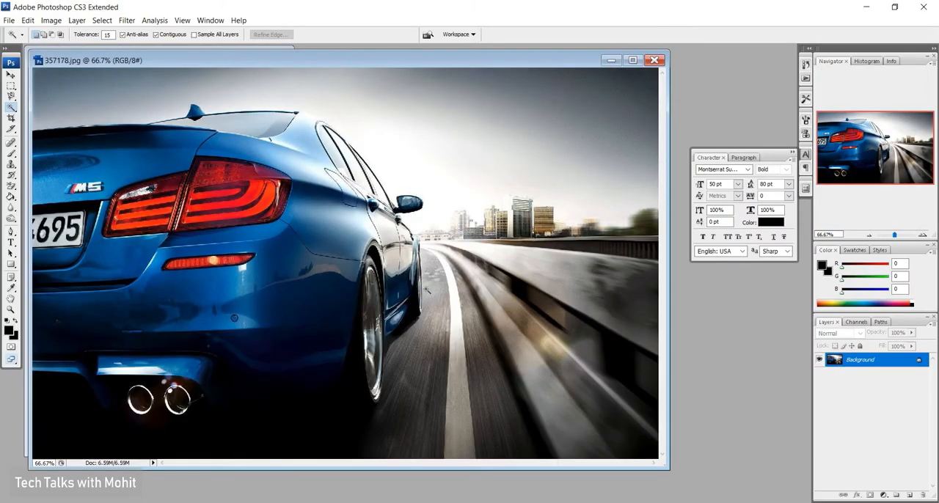
Rearrange the two image windows so the poster sits in front of the car image.
left_click_drag(135, 63, 229, 76)
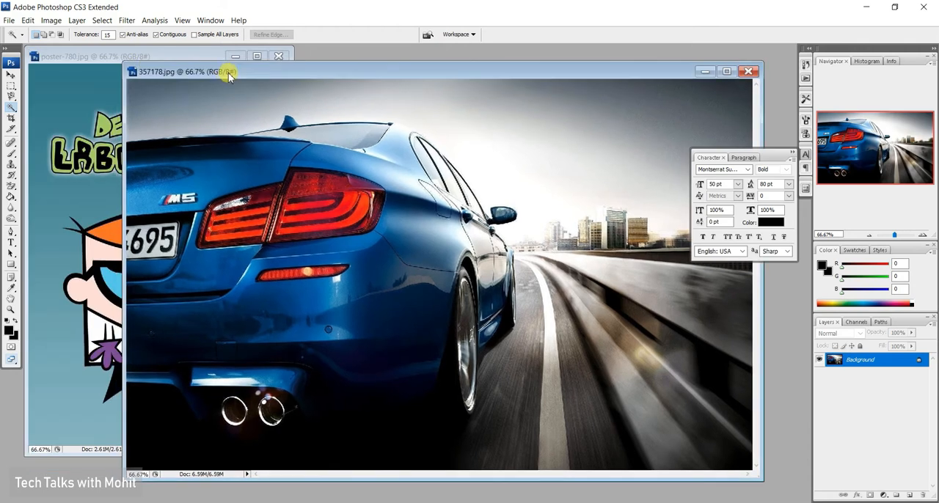
left_click(197, 57)
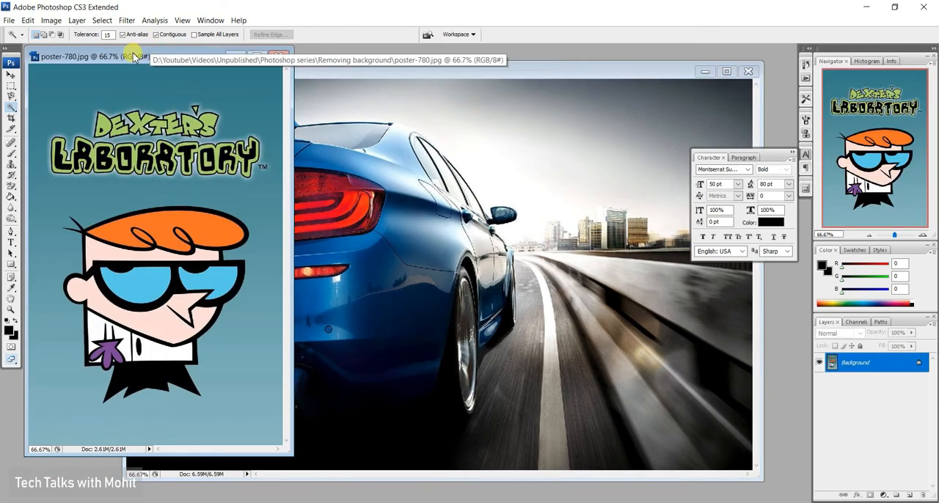
left_click_drag(136, 57, 276, 79)
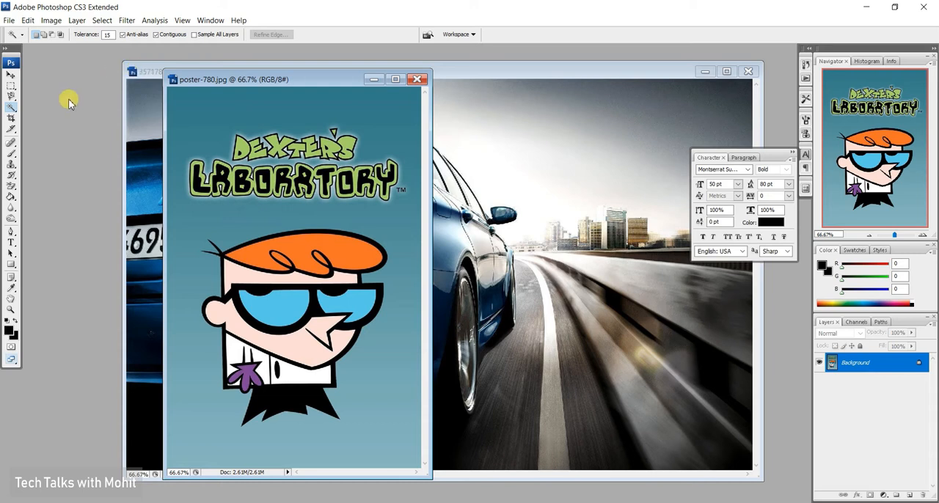
Try moving one blue lens of the character's glasses using a Magic Wand selection, and clear the selection.
left_click(11, 108)
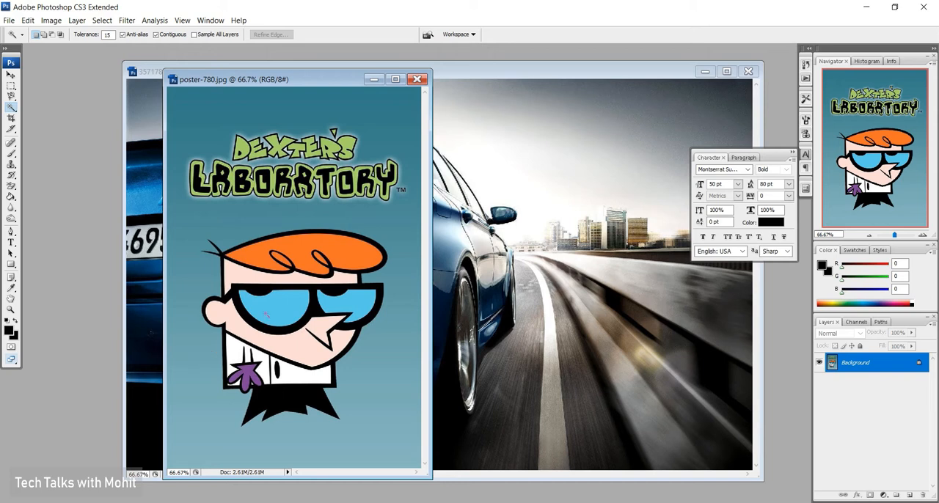
left_click(279, 312)
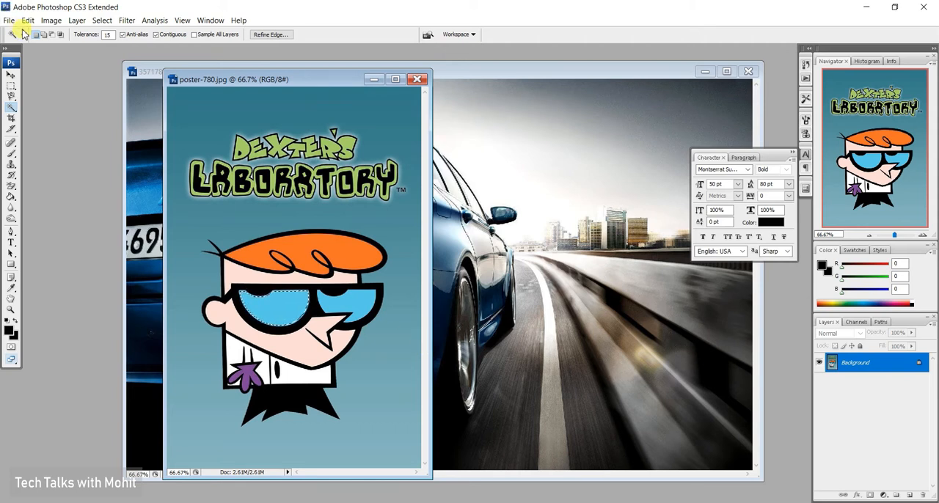
left_click(12, 77)
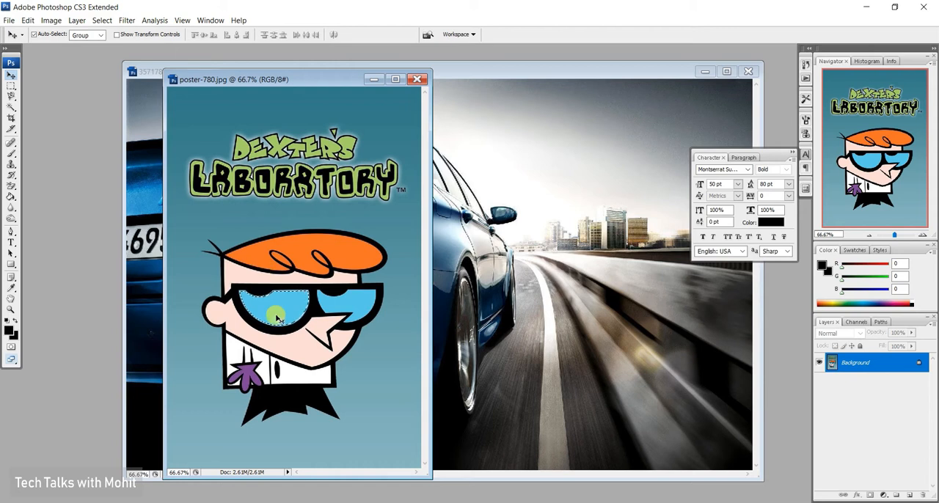
mouse_move(270, 312)
left_mouse_down()
mouse_move(353, 276)
mouse_move(370, 191)
mouse_move(260, 333)
mouse_move(318, 295)
mouse_move(235, 264)
mouse_move(228, 338)
mouse_move(279, 345)
mouse_move(340, 321)
mouse_move(238, 287)
mouse_move(270, 353)
mouse_move(259, 383)
mouse_move(507, 336)
mouse_move(529, 328)
mouse_move(542, 291)
mouse_move(282, 320)
left_mouse_up()
key("ctrl+d")
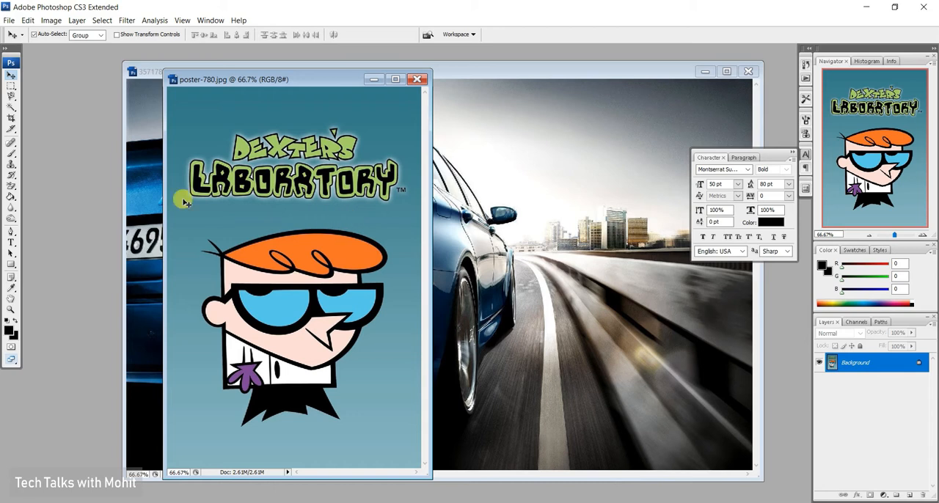
Crop the poster to the cartoon character, cutting off the title, and reposition its window over the car image.
left_click(10, 120)
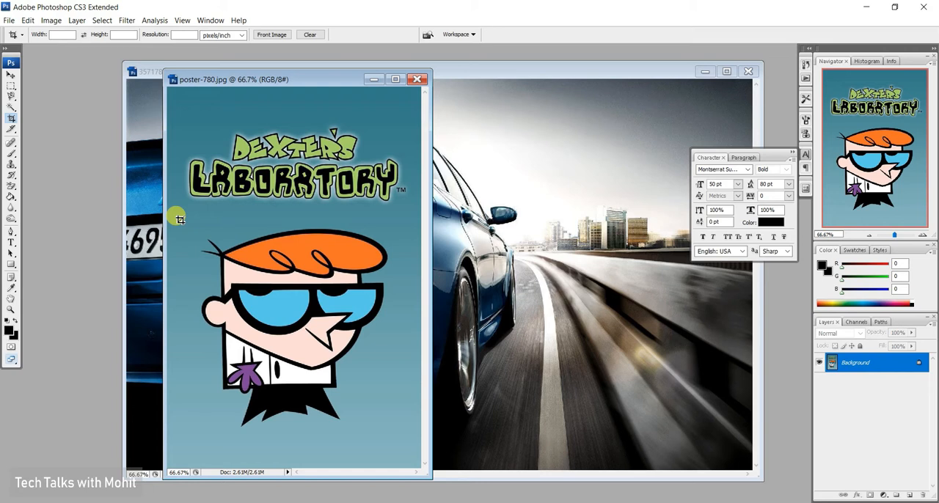
left_click(12, 119)
left_click_drag(185, 215, 408, 442)
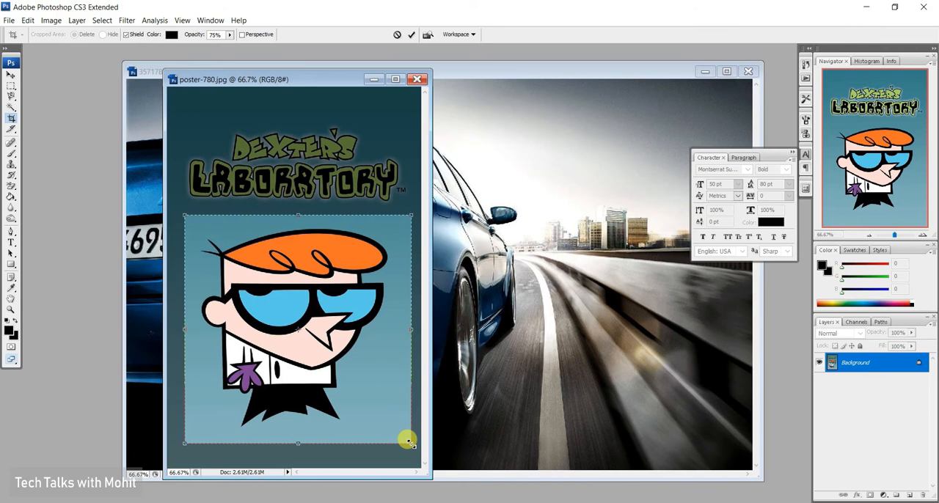
key("Return")
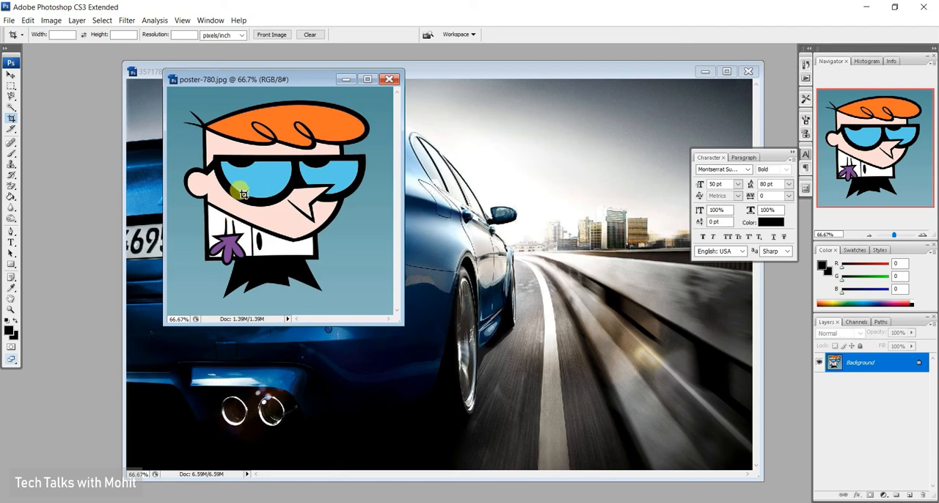
left_click_drag(271, 78, 310, 197)
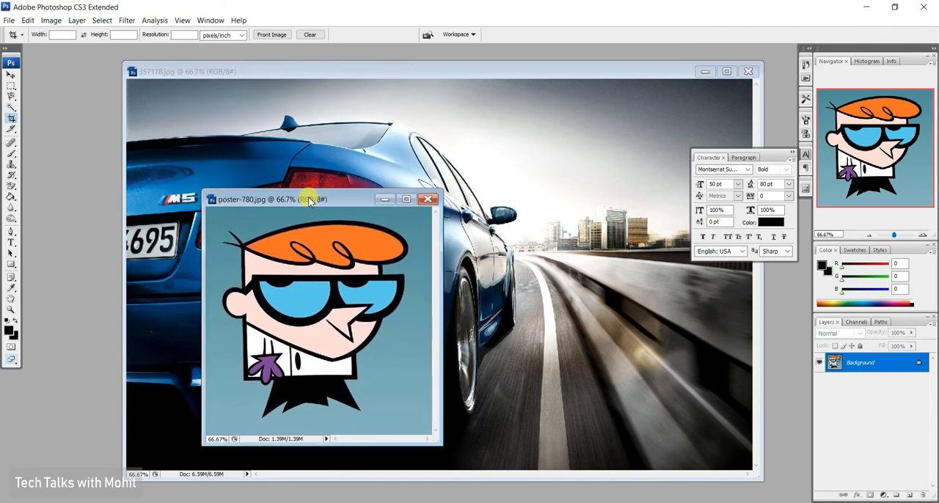
Select the whole teal background around the character with the Magic Wand, adding the upper areas to the selection.
left_click(12, 108)
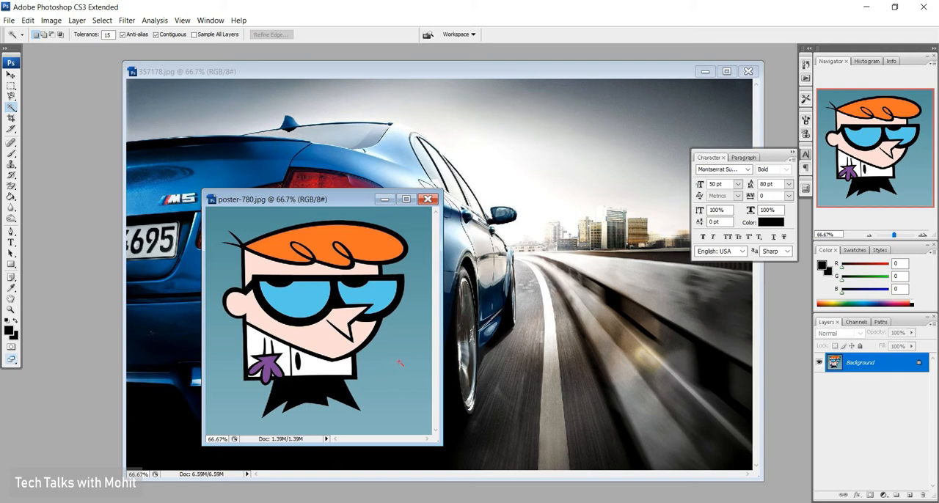
left_click(399, 362)
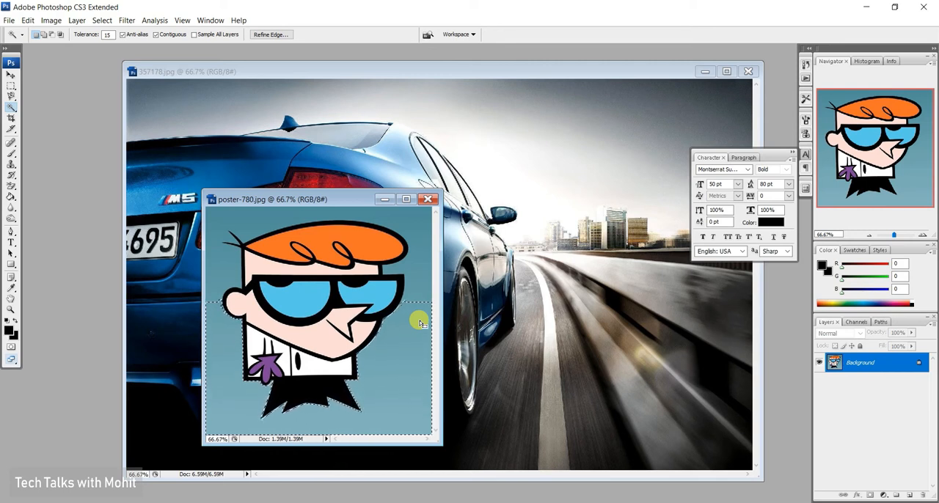
key("shift")
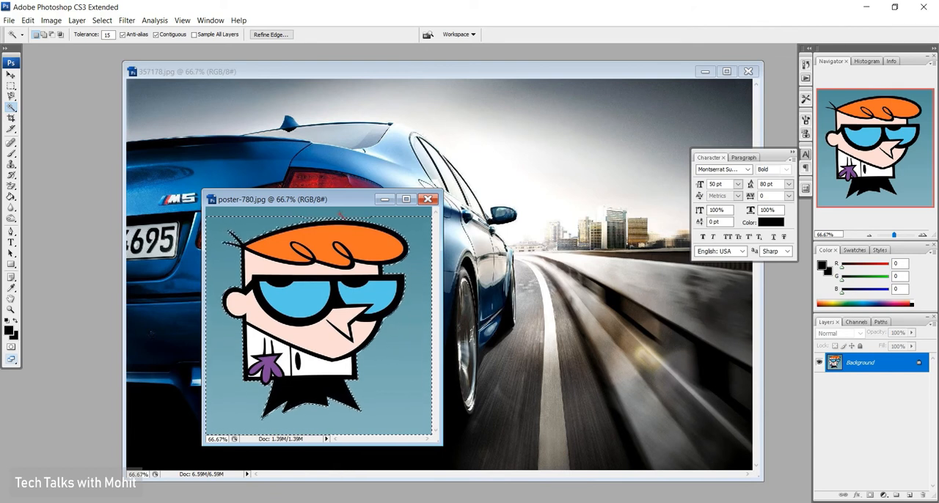
key("shift")
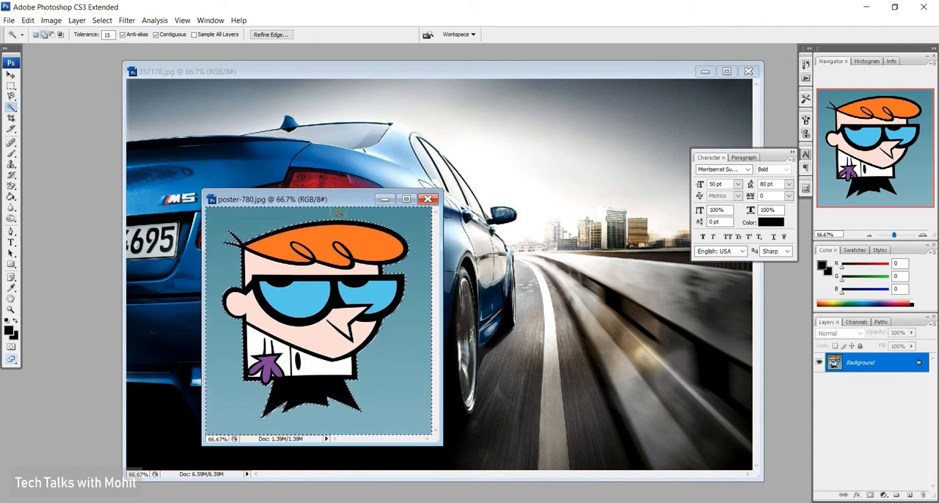
left_click(340, 213, "shift")
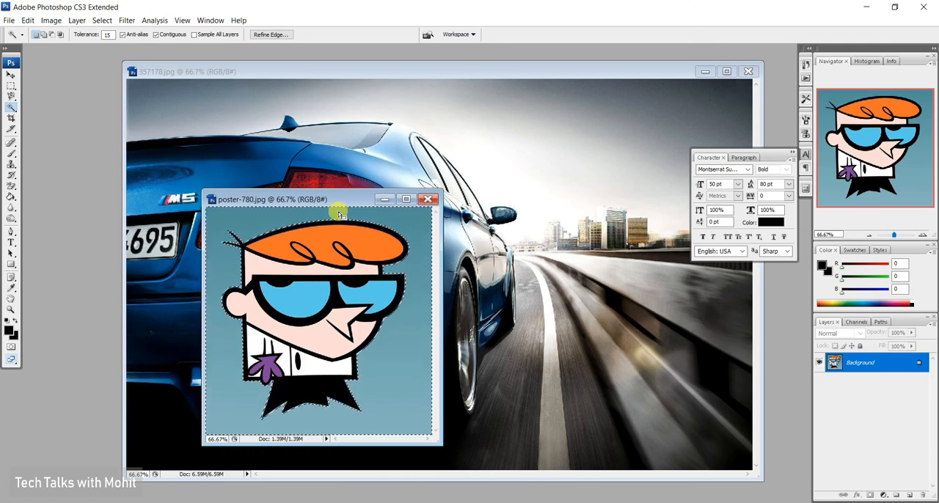
Try moving the selected background, and invert the selection so it covers the character.
left_click(11, 75)
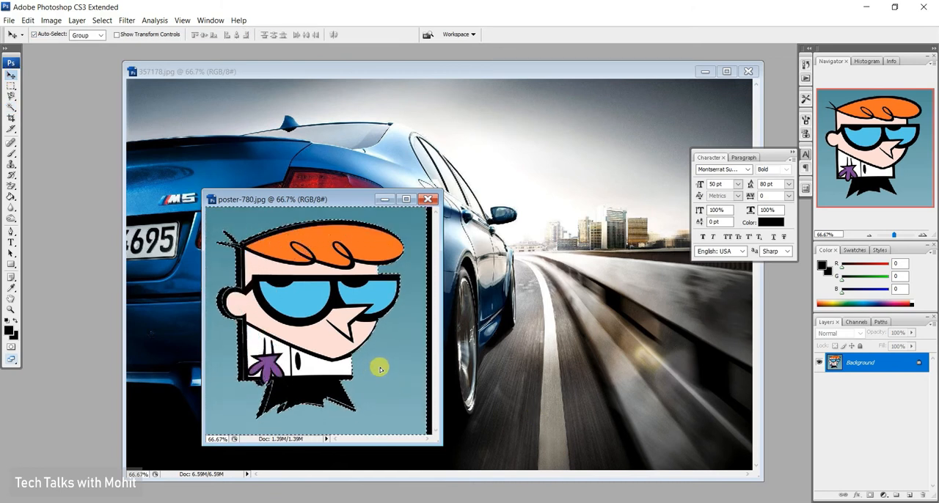
left_click_drag(380, 369, 426, 365)
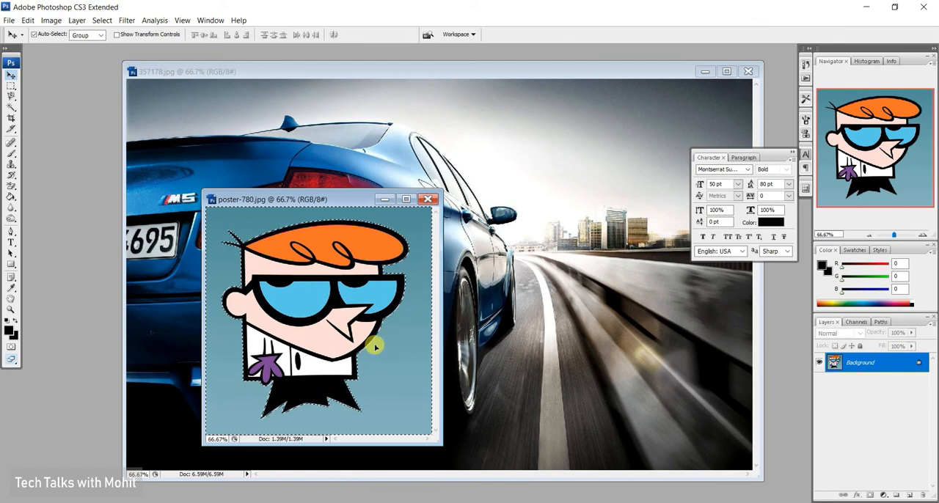
left_click(100, 22)
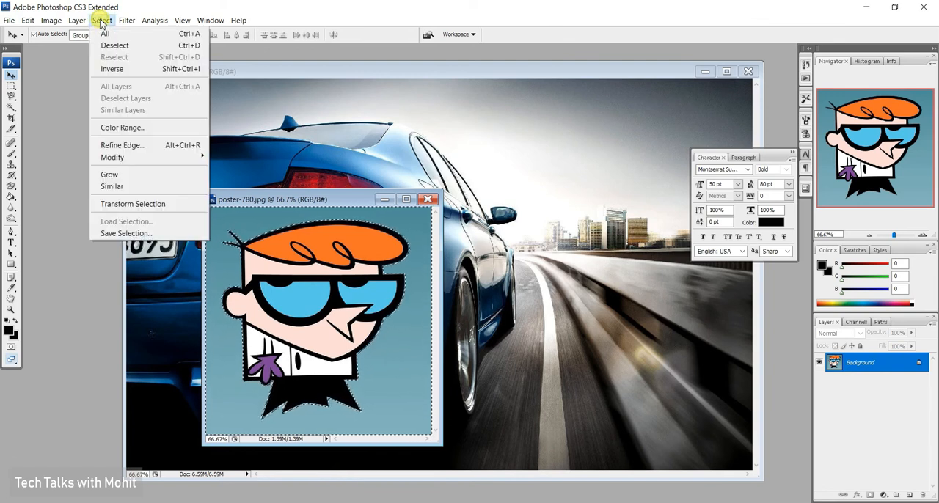
left_click(130, 69)
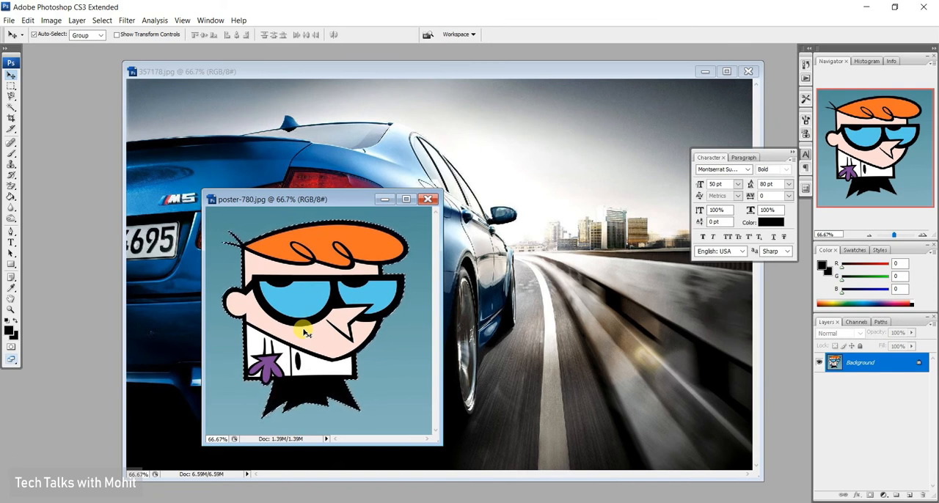
Try placing the selected character over the road in the car image, and delete the added layer.
left_click_drag(308, 305, 453, 310)
left_click_drag(538, 315, 603, 336)
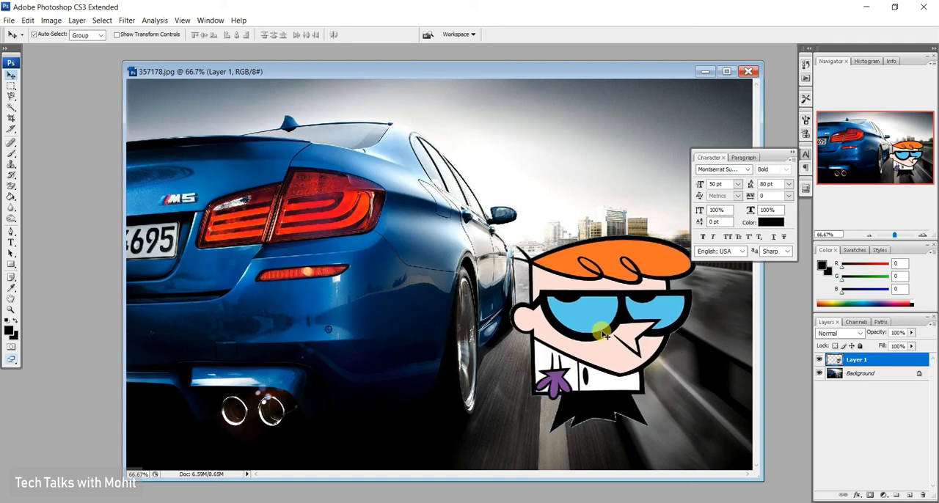
key("Delete")
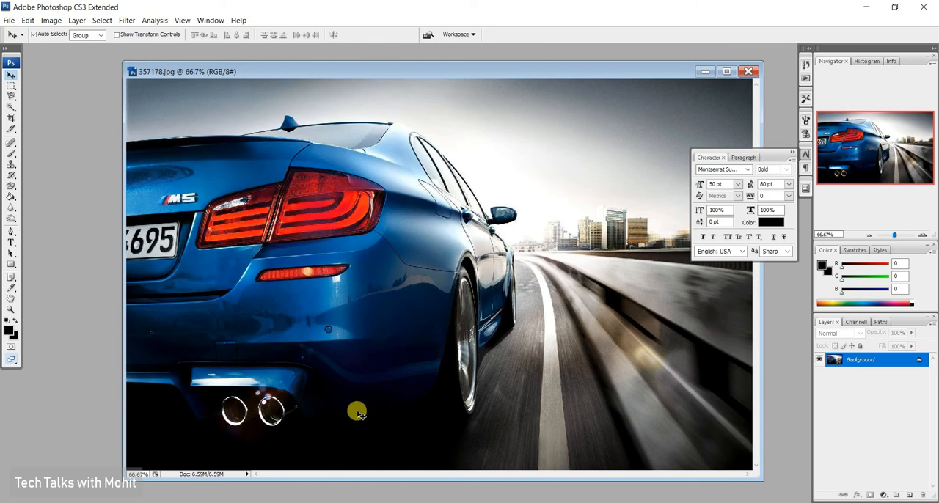
Minimize the car image, and clear the selection in the repositioned poster window.
left_click(706, 72)
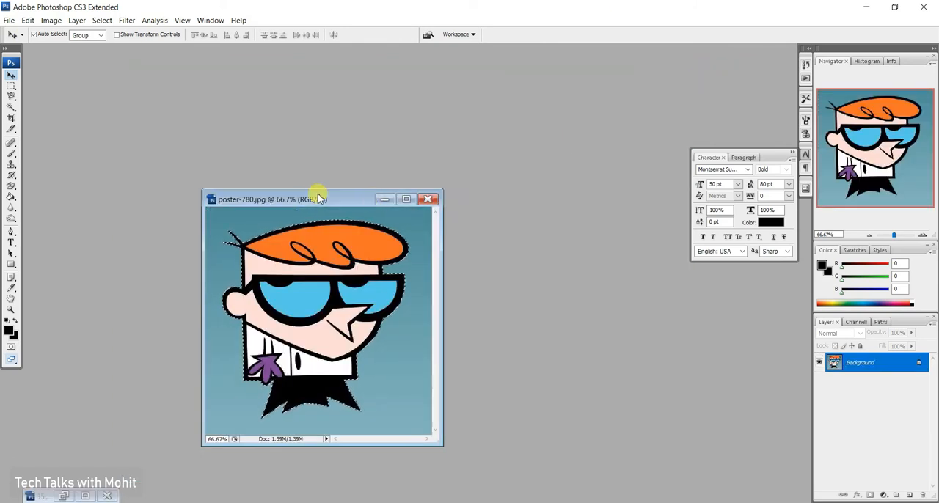
left_click_drag(310, 201, 259, 139)
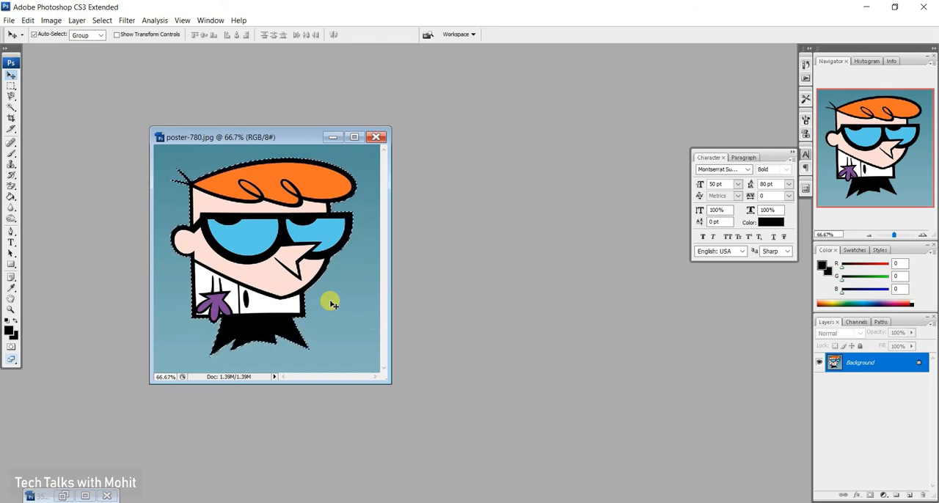
key("ctrl+d")
left_click_drag(327, 260, 320, 256)
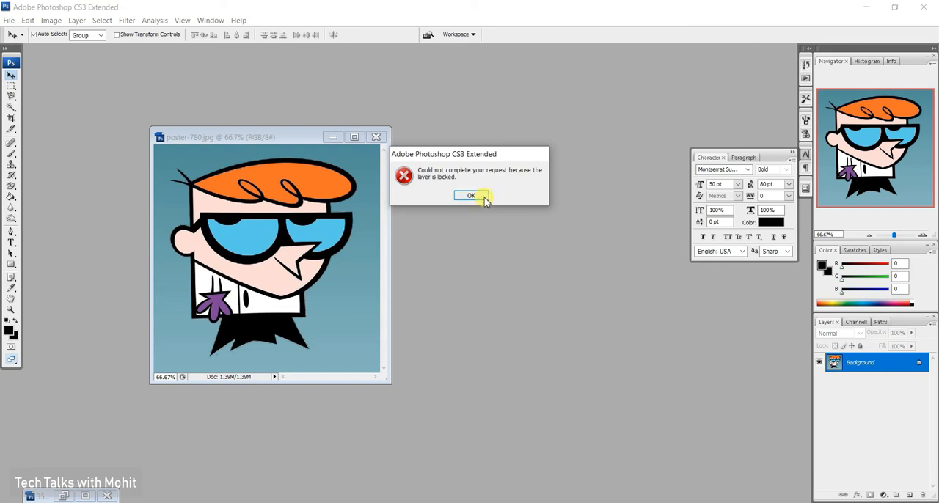
left_click(482, 197)
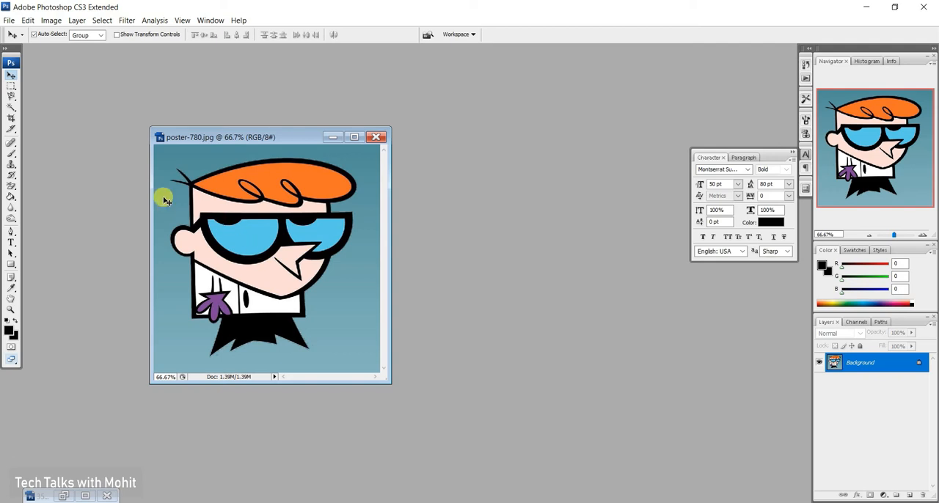
Trace the character's full outline with the Magnetic Lasso and close it into a selection.
left_click(11, 97)
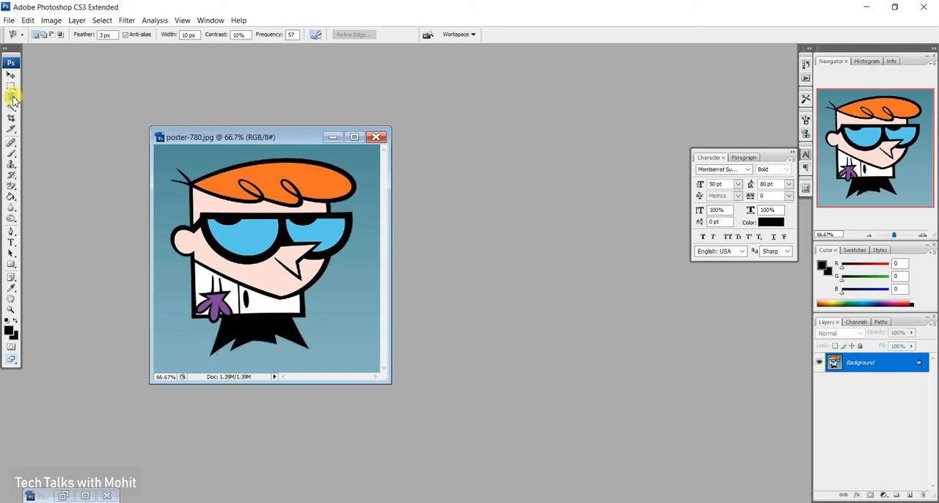
right_click(12, 97)
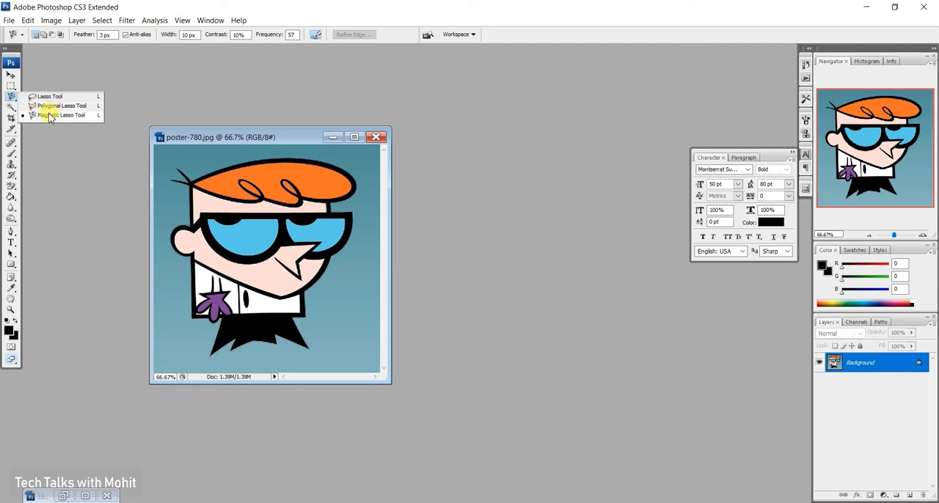
left_click(12, 96)
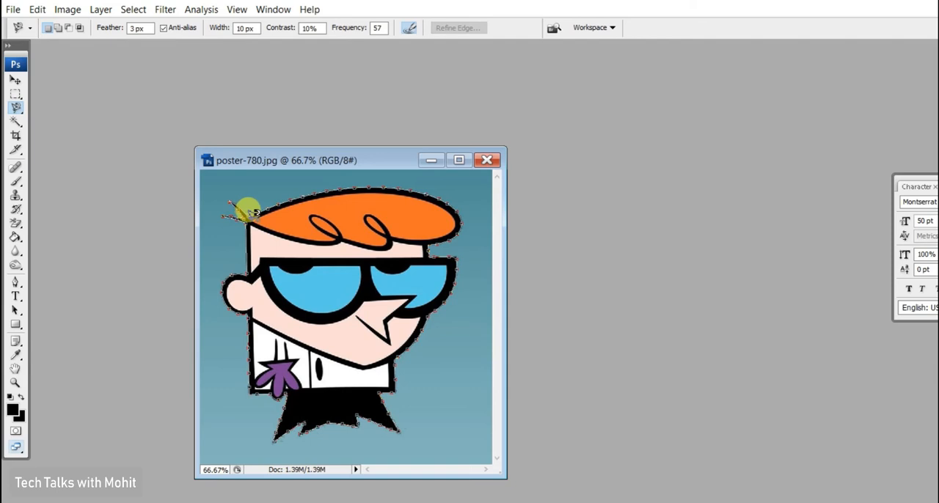
left_click(251, 213)
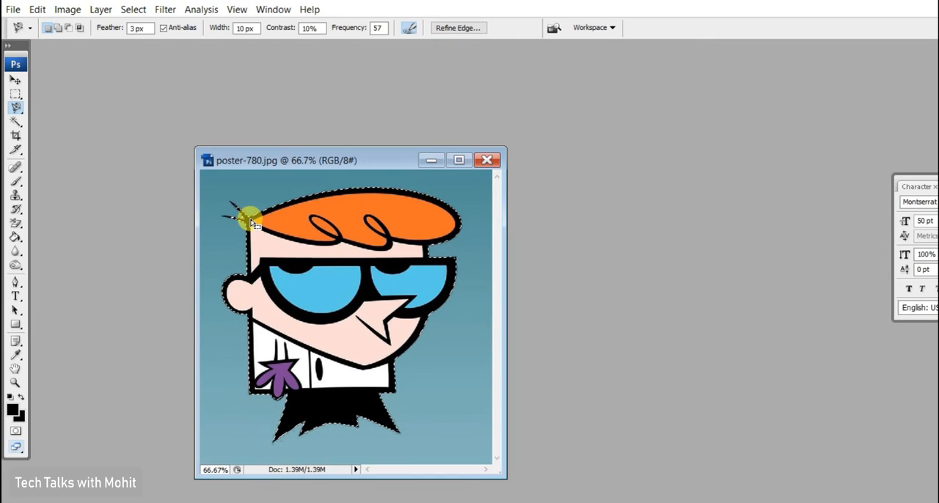
Try moving the lasso-selected character within the poster with the Move tool, and clear the selection.
left_click(15, 79)
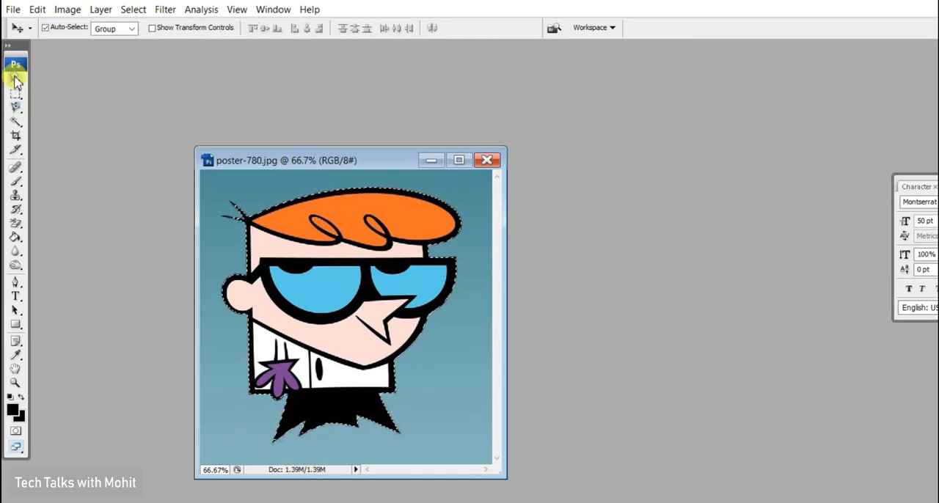
left_click_drag(335, 252, 337, 282)
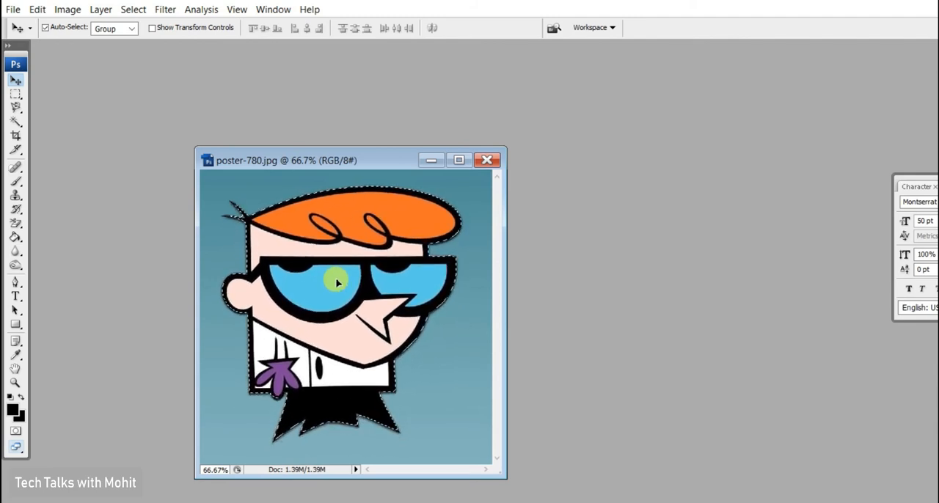
key("ctrl+d")
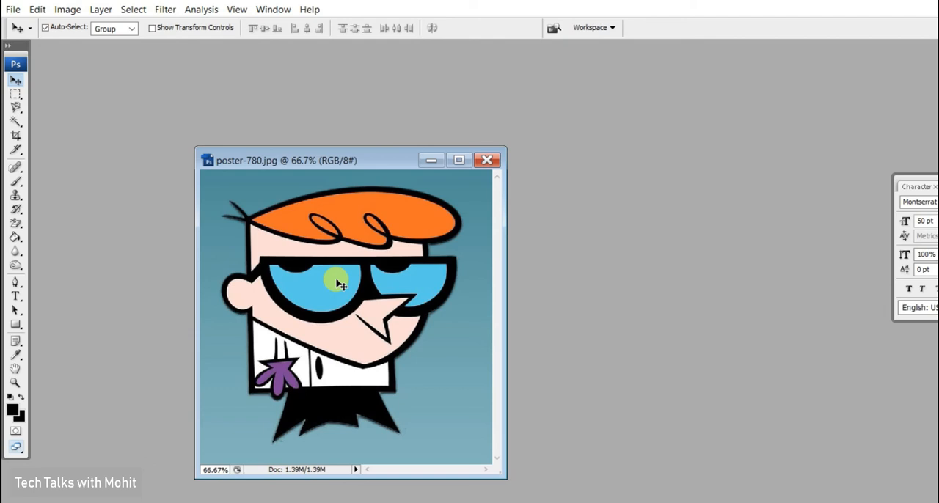
Trace roughly around the character with straight segments using the Polygonal Lasso, and close the outline into a selection.
left_click(17, 111)
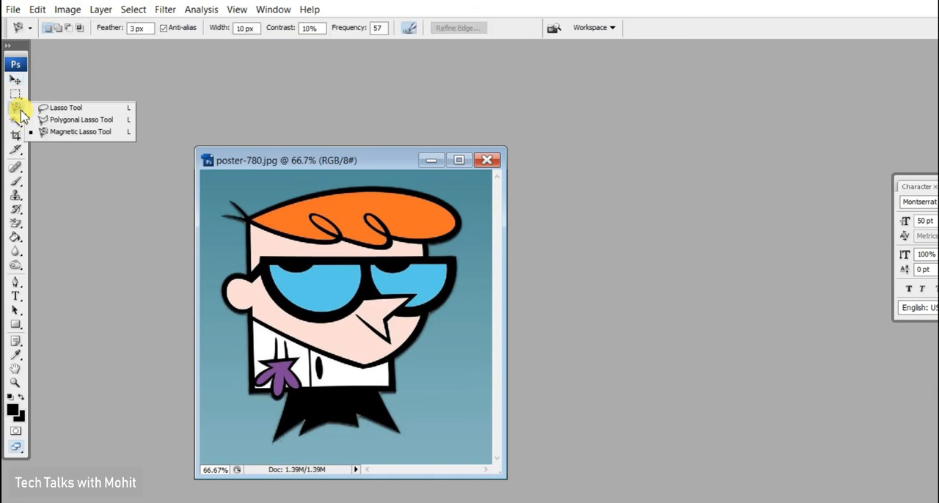
left_click(63, 119)
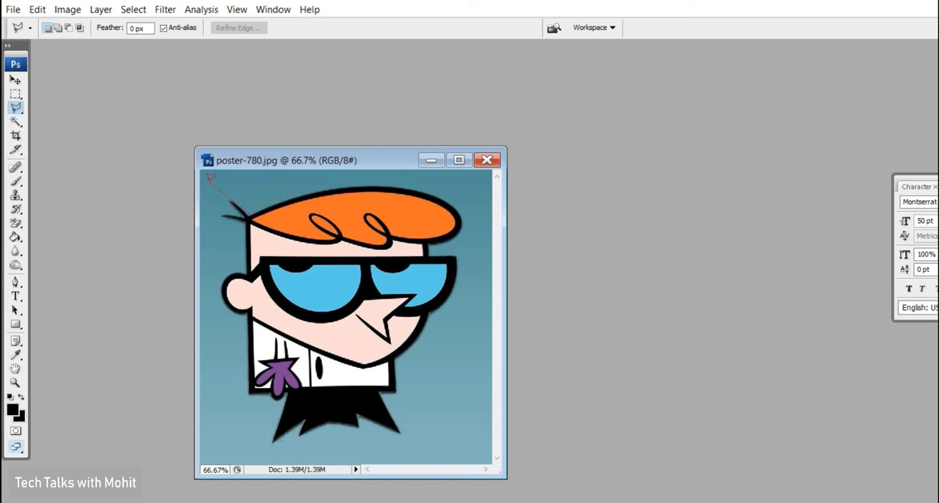
left_click(281, 202)
left_click(325, 190)
left_click(419, 191)
left_click(449, 199)
left_click(455, 255)
left_click(454, 285)
left_click(396, 359)
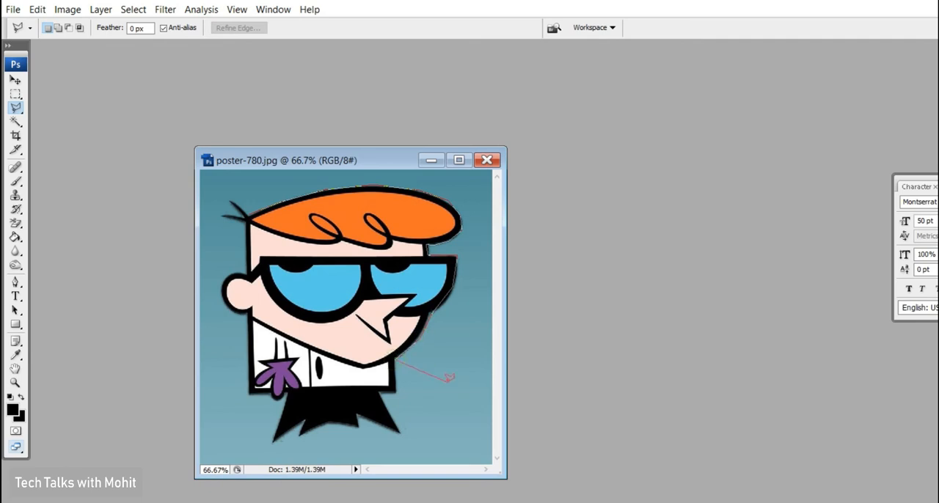
left_click(458, 387)
left_click(378, 392)
left_click(402, 433)
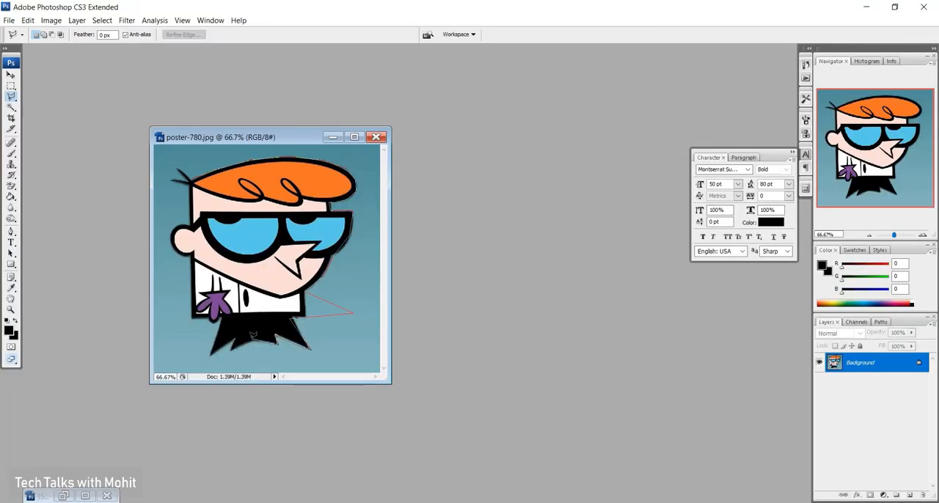
left_click(251, 338)
left_click(228, 350)
left_click(233, 339)
left_click(210, 356)
left_click(220, 318)
left_click(182, 310)
left_click(183, 254)
left_click(182, 211)
left_click(192, 179)
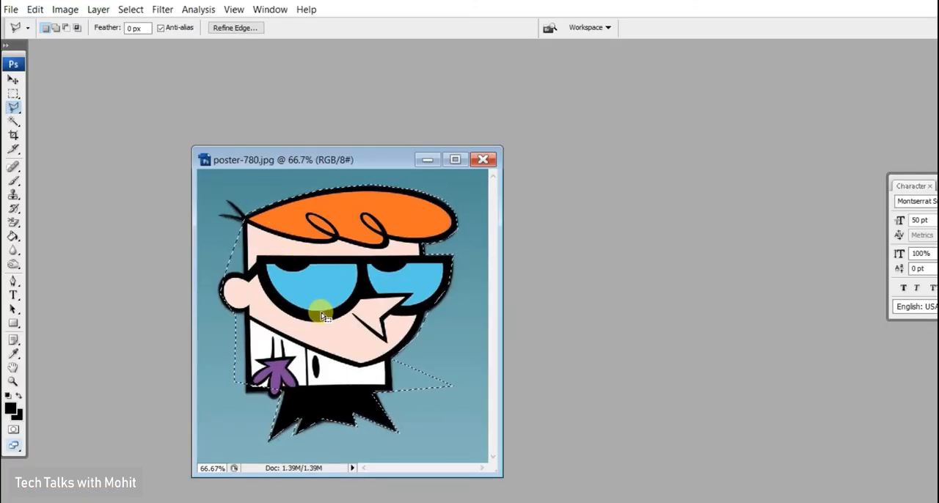
Try moving the polygon-selected character within the poster with the Move tool.
left_click(14, 80)
left_click_drag(271, 314, 284, 295)
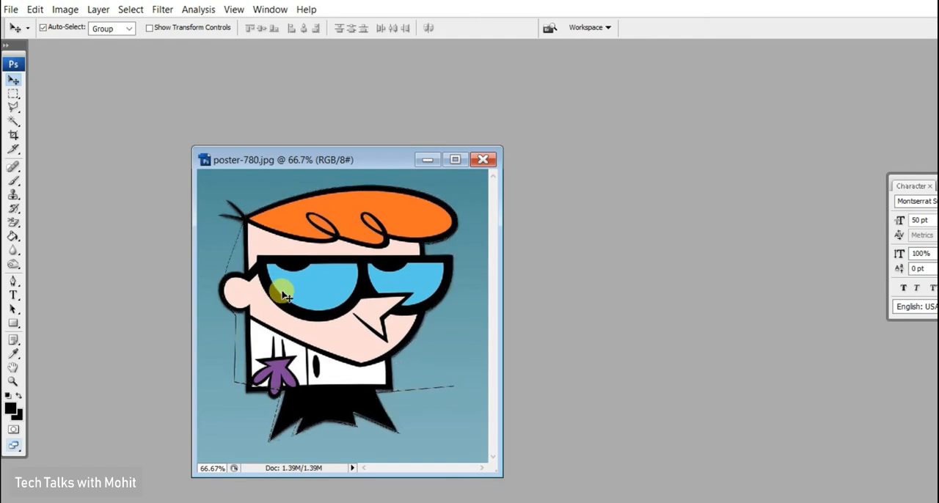
Enlarge the poster window so the whole width of the image fits, and clear the polygonal selection.
scroll(285, 294, "up", 8)
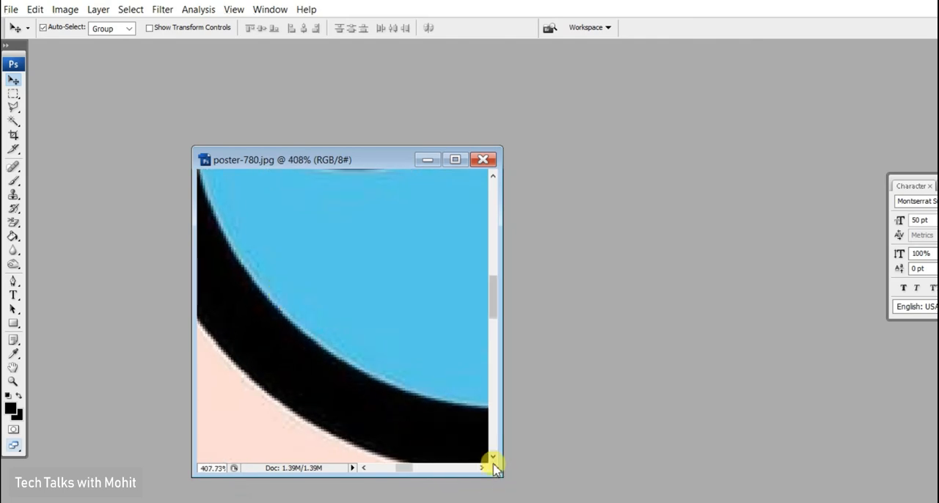
left_click_drag(495, 473, 873, 502)
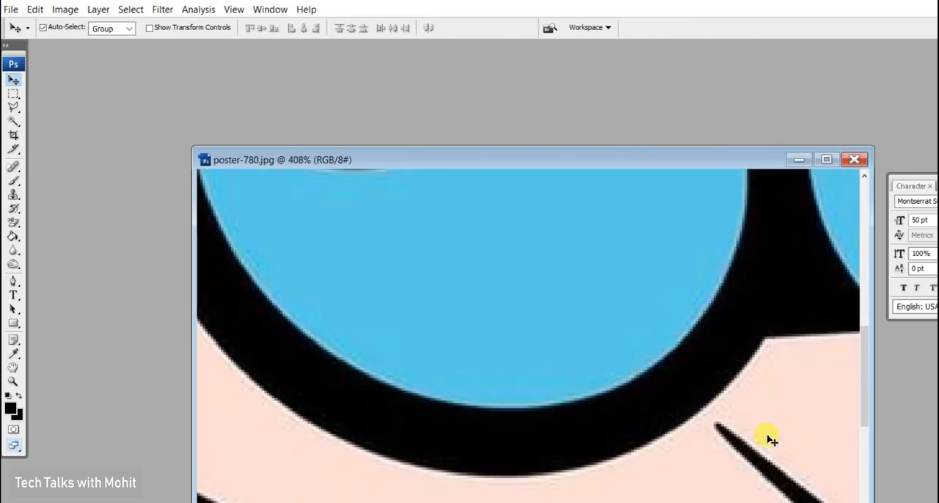
scroll(755, 440, "up", 10)
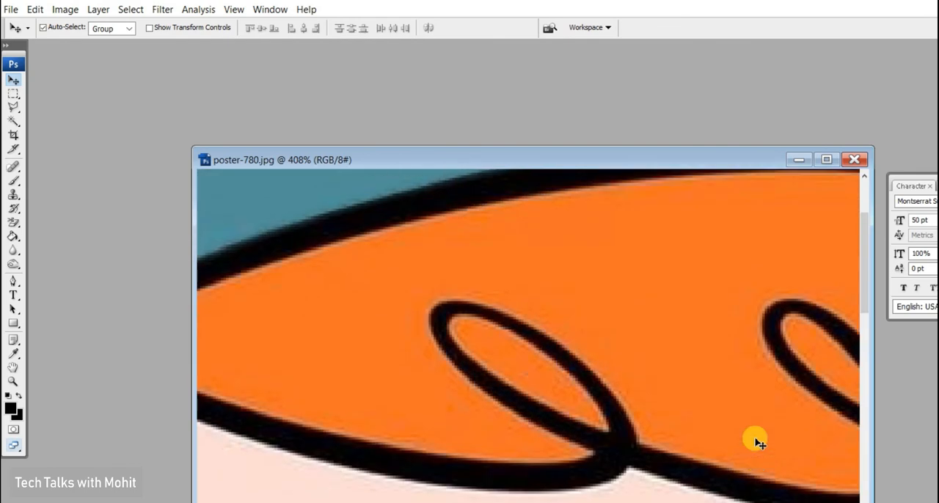
scroll(482, 345, "down", 5)
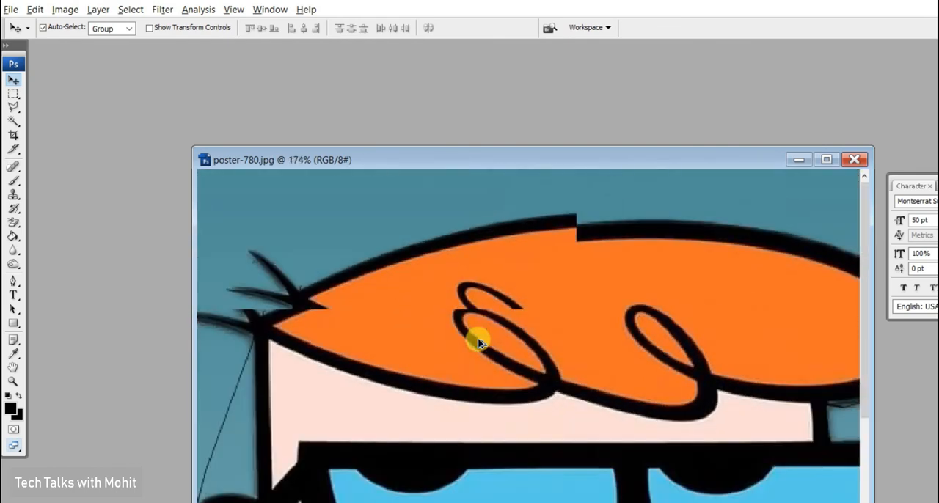
scroll(478, 343, "down", 3)
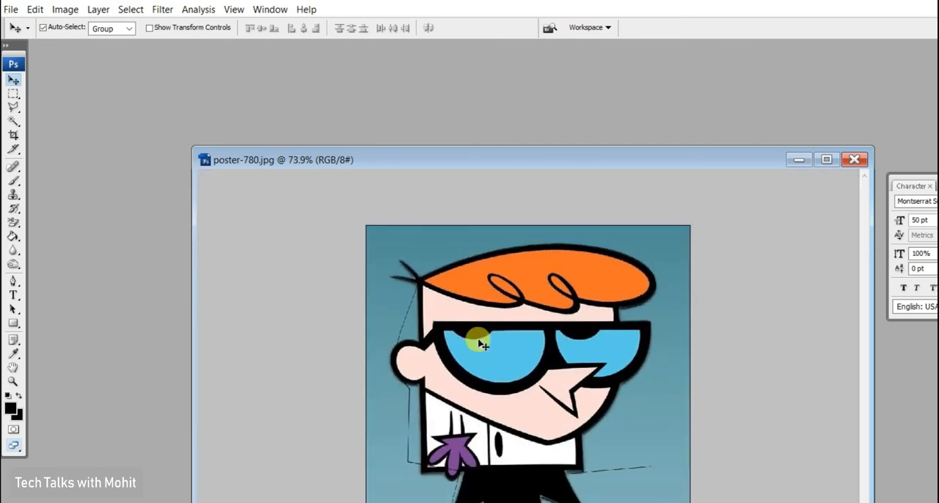
key("ctrl+d")
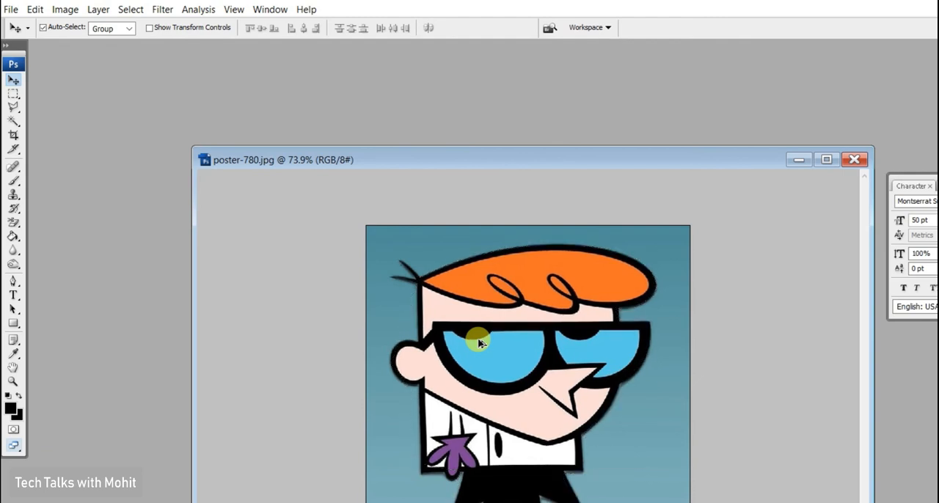
Select the upper part of the teal background with the Magic Wand at tolerance 15, and replace it with the lower part.
left_click(15, 121)
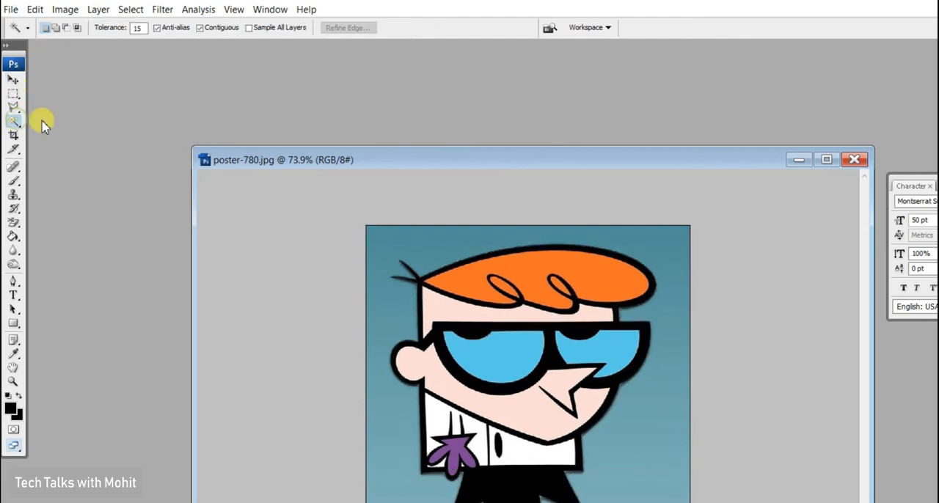
left_click(456, 246)
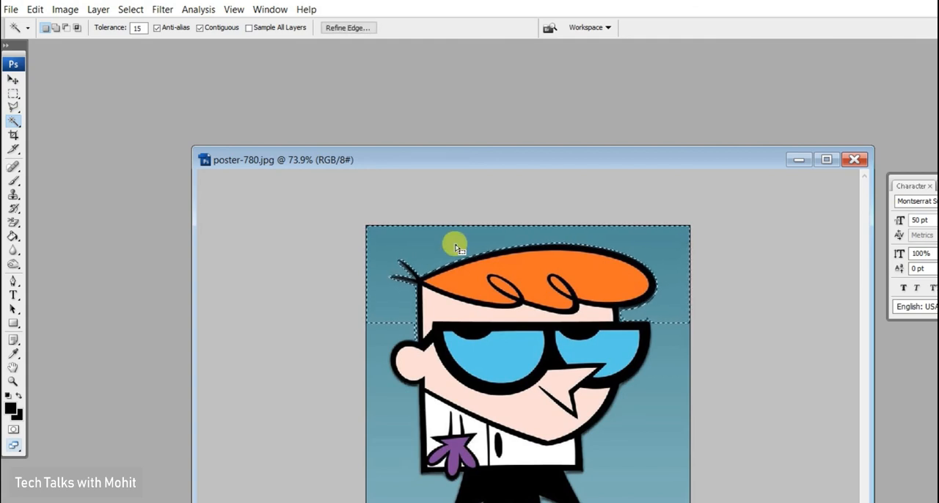
left_click(389, 433)
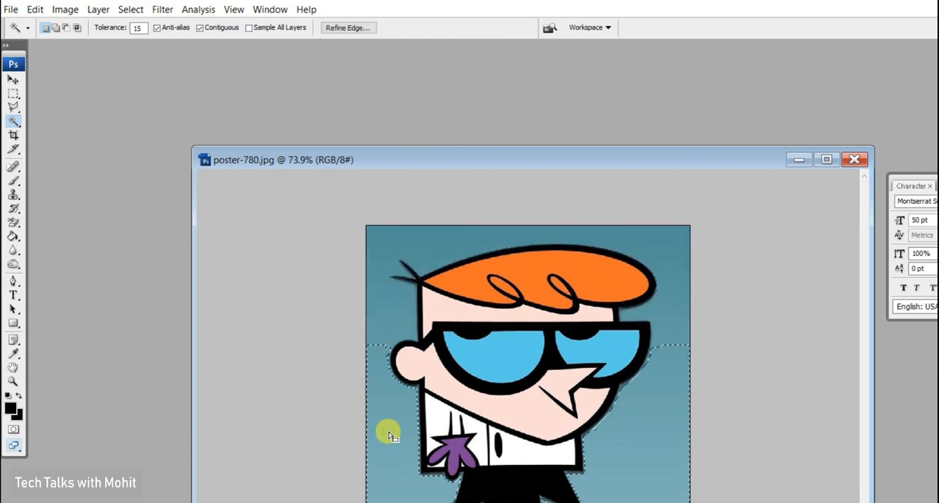
left_click(12, 107)
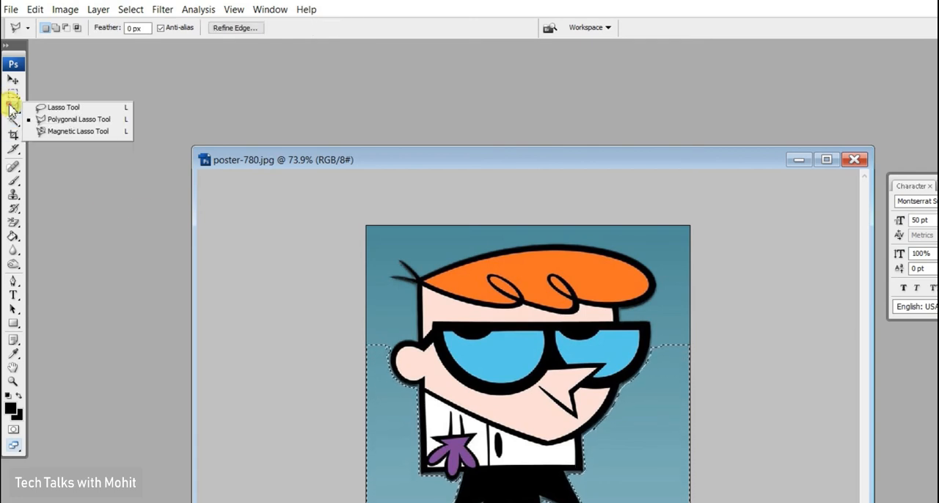
left_click(62, 132)
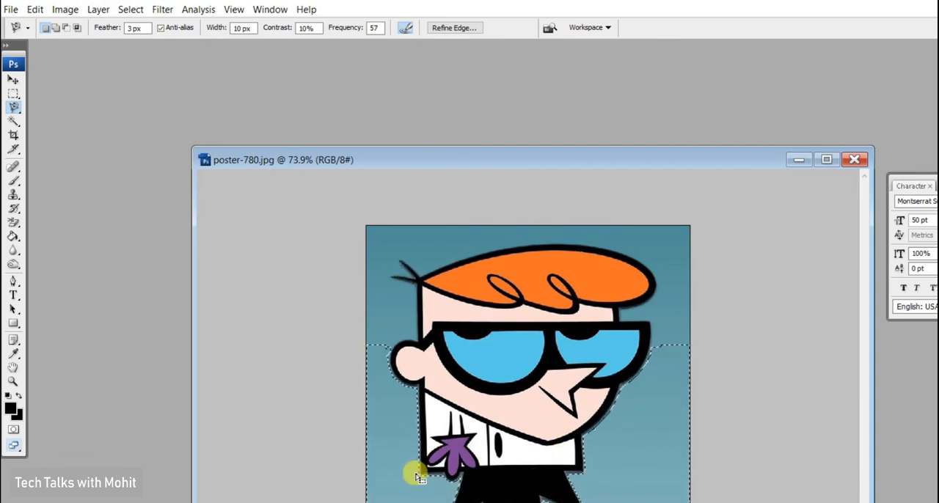
right_click(13, 108)
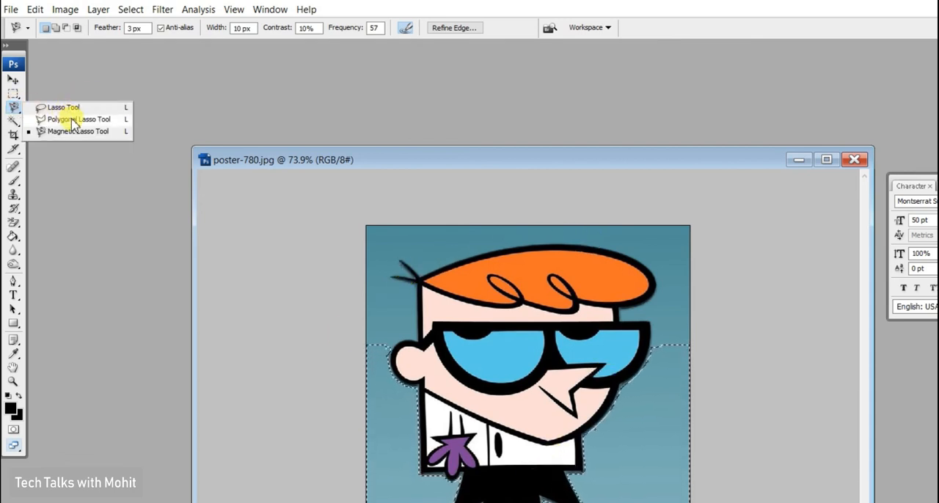
left_click(72, 120)
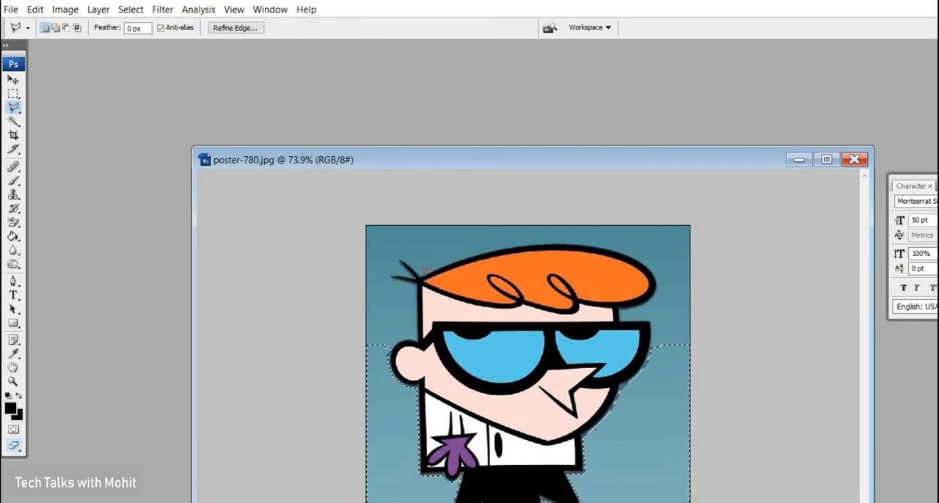
Clear the background selection and trace loosely around the character freehand with the Lasso tool, closing the outline into a selection.
left_click(14, 108)
left_click(46, 109)
left_click(420, 269)
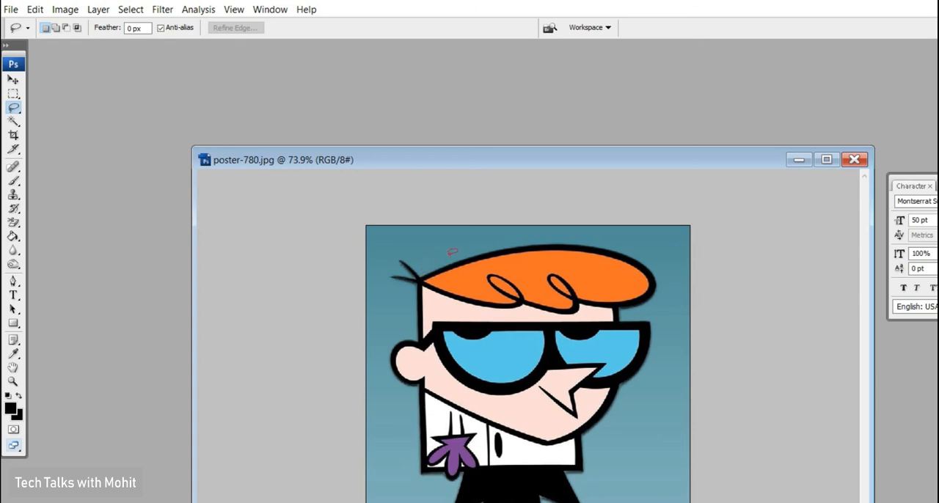
mouse_move(416, 277)
left_mouse_down()
mouse_move(477, 238)
mouse_move(564, 229)
mouse_move(621, 233)
mouse_move(664, 267)
mouse_move(646, 297)
mouse_move(617, 310)
mouse_move(622, 330)
mouse_move(649, 317)
mouse_move(661, 322)
mouse_move(643, 389)
mouse_move(617, 406)
mouse_move(606, 433)
mouse_move(597, 502)
left_mouse_up()
mouse_move(467, 502)
left_mouse_down()
mouse_move(464, 477)
mouse_move(416, 471)
mouse_move(416, 430)
mouse_move(395, 376)
mouse_move(392, 336)
mouse_move(424, 325)
mouse_move(415, 286)
mouse_move(395, 279)
mouse_move(424, 273)
left_mouse_up()
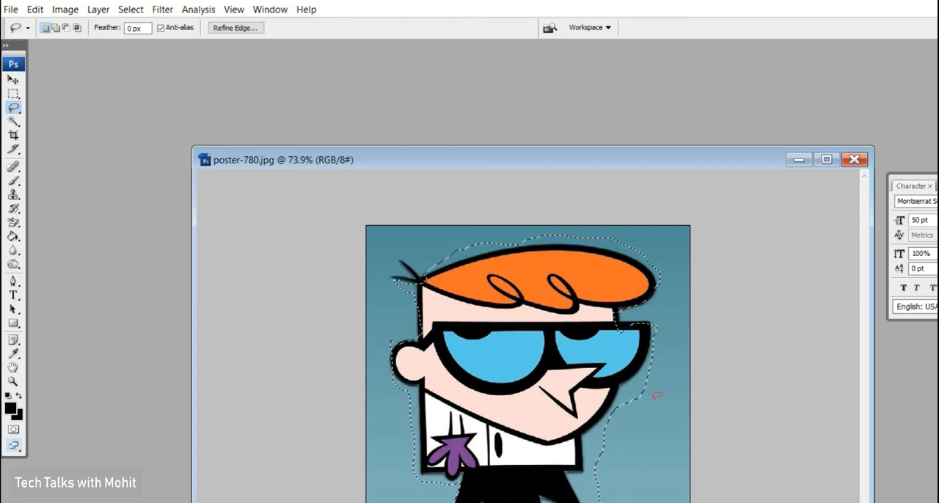
Try moving the freehand-selected character within the poster with the Move tool.
left_click(13, 81)
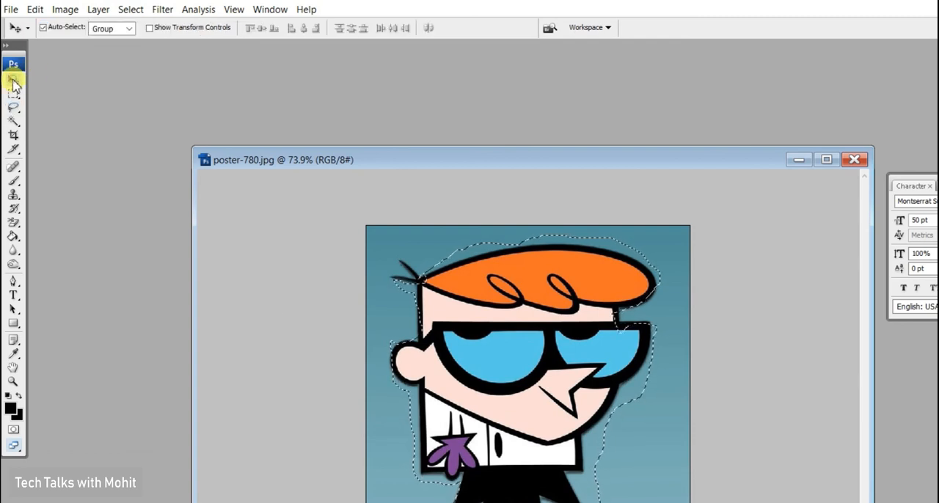
mouse_move(455, 375)
left_mouse_down()
mouse_move(529, 394)
mouse_move(428, 397)
mouse_move(441, 373)
mouse_move(455, 378)
left_mouse_up()
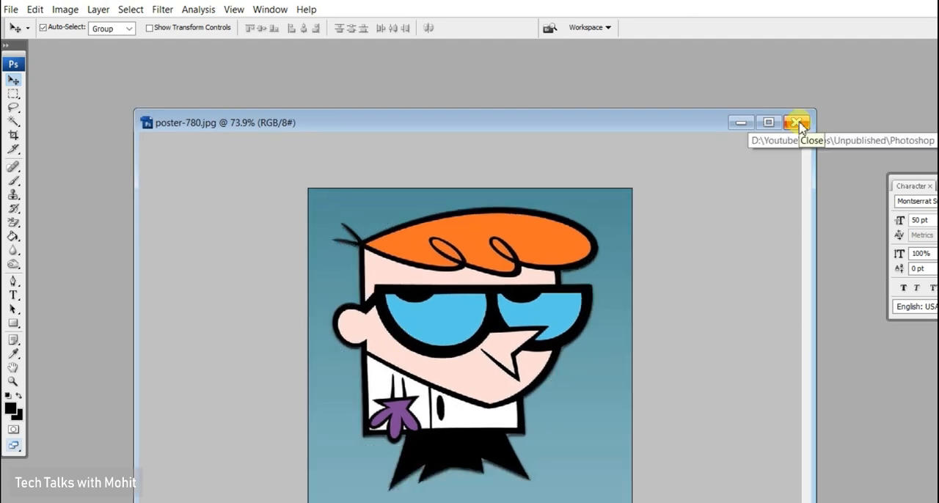
Close the poster and the car image without saving the changes to either file.
left_click(798, 123)
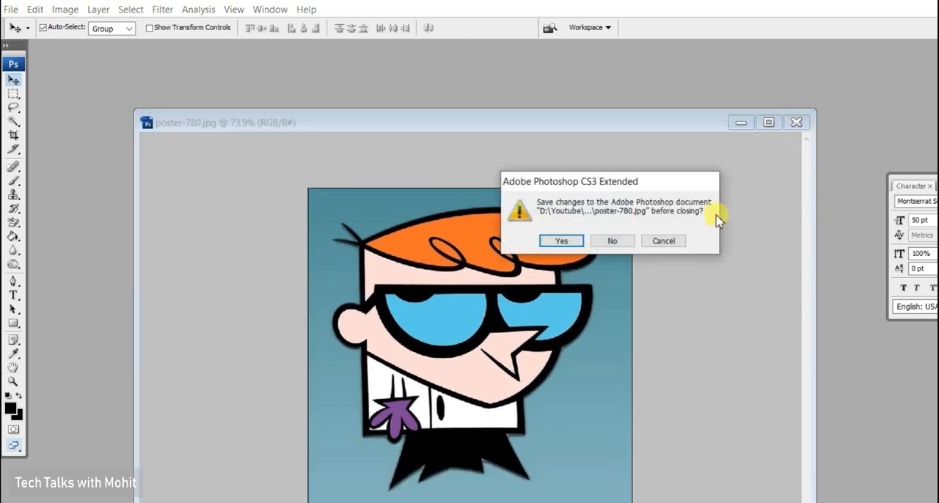
left_click(611, 239)
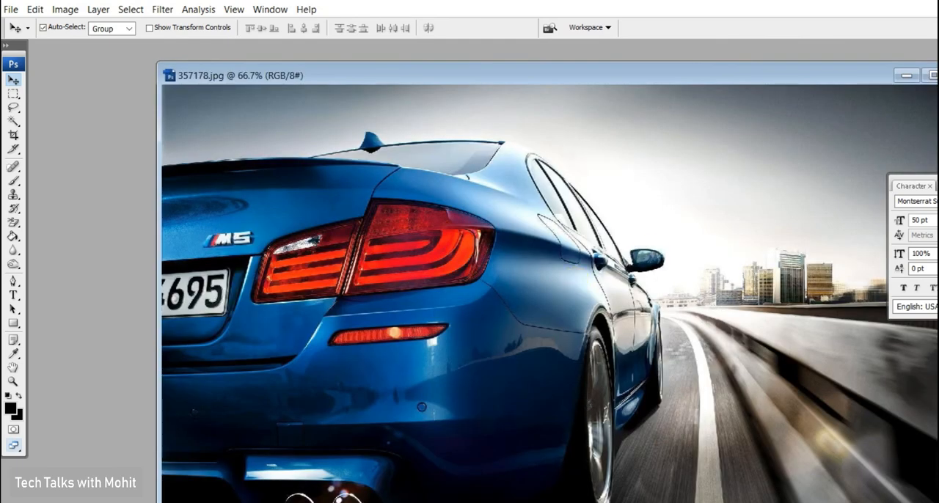
left_click(938, 76)
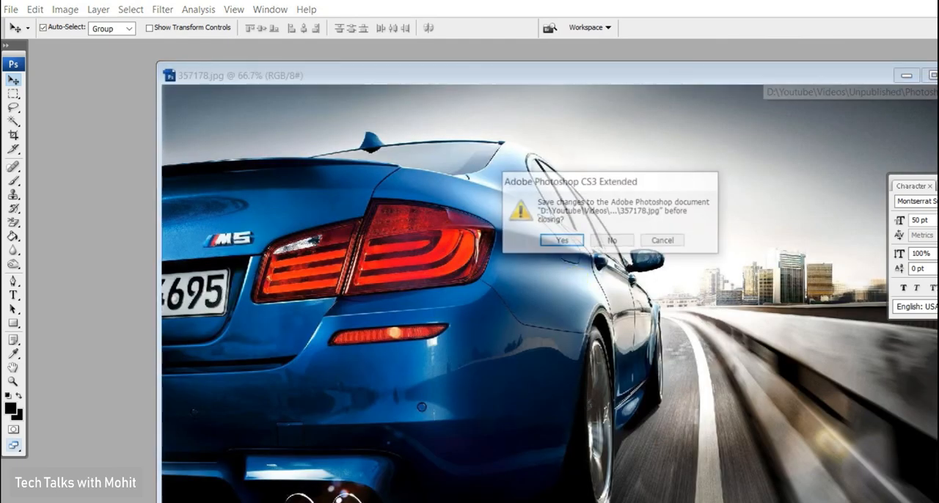
left_click(617, 247)
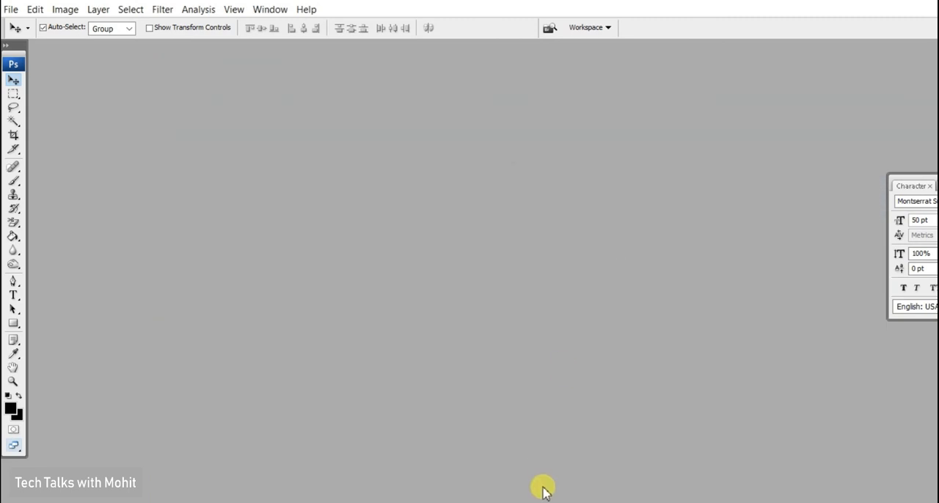